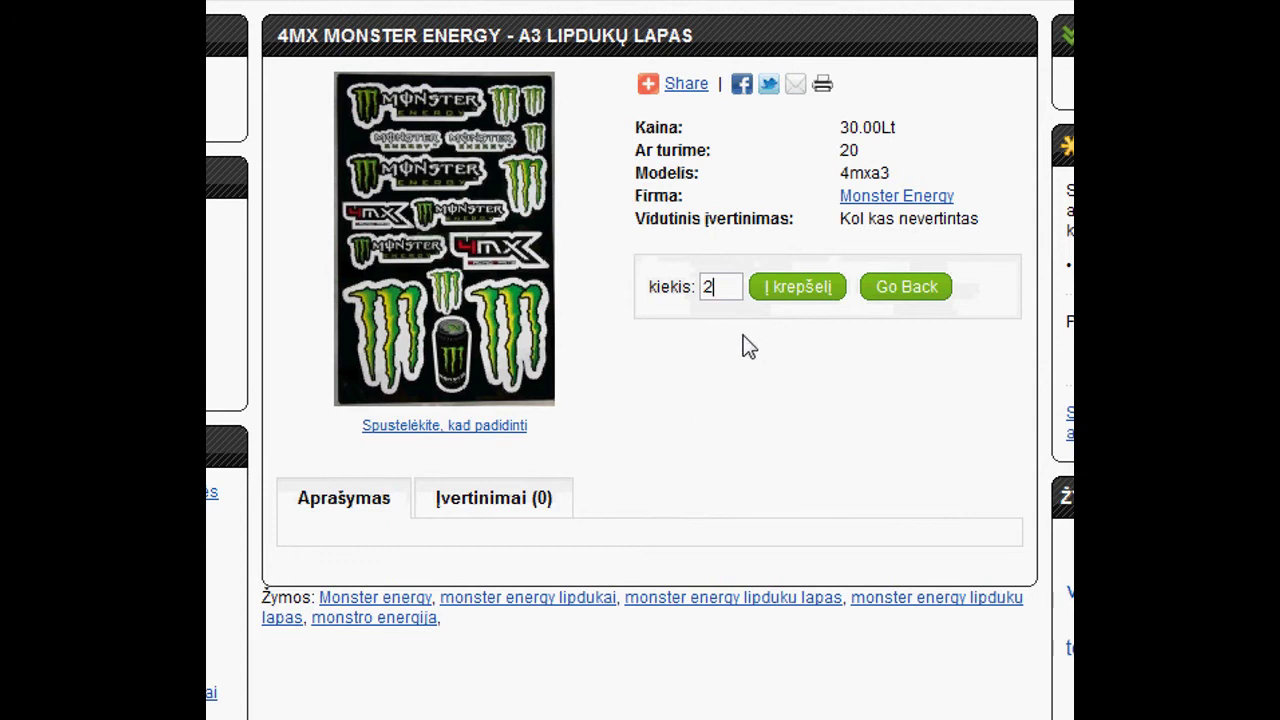
Look through the product's review section and its rating form
click(510, 513)
scroll(512, 515, down, 5)
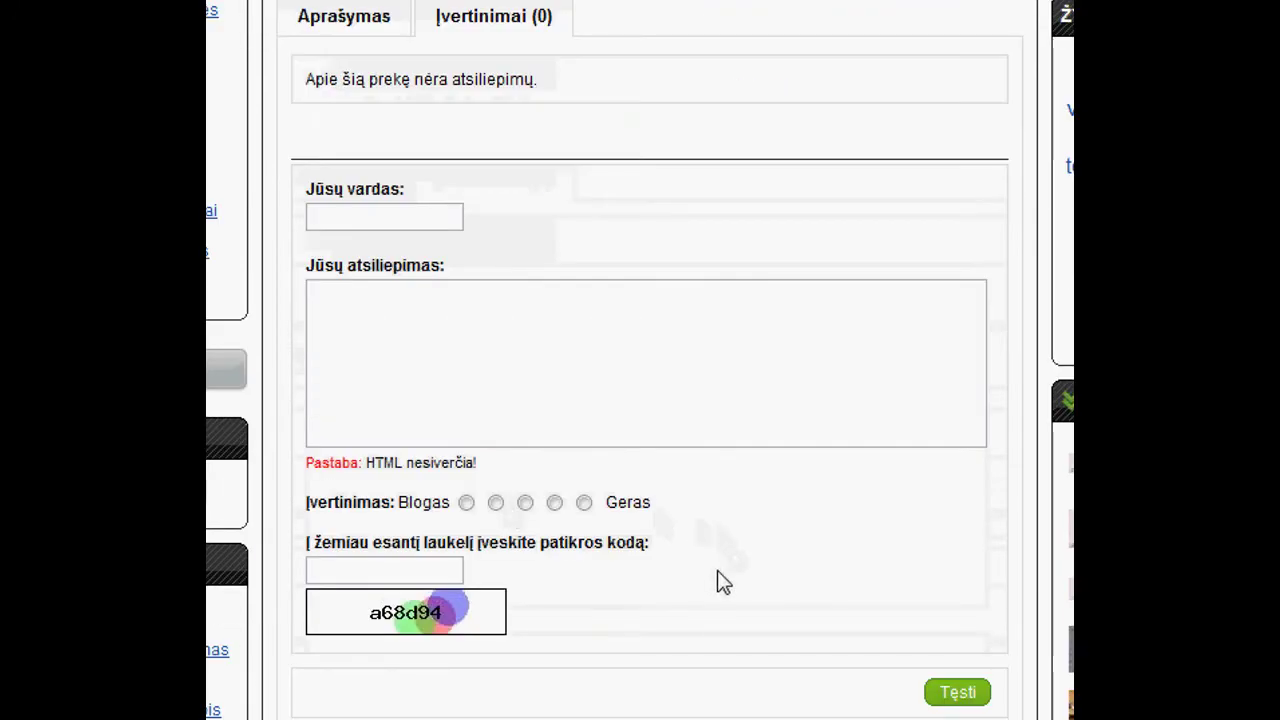
scroll(712, 553, up, 5)
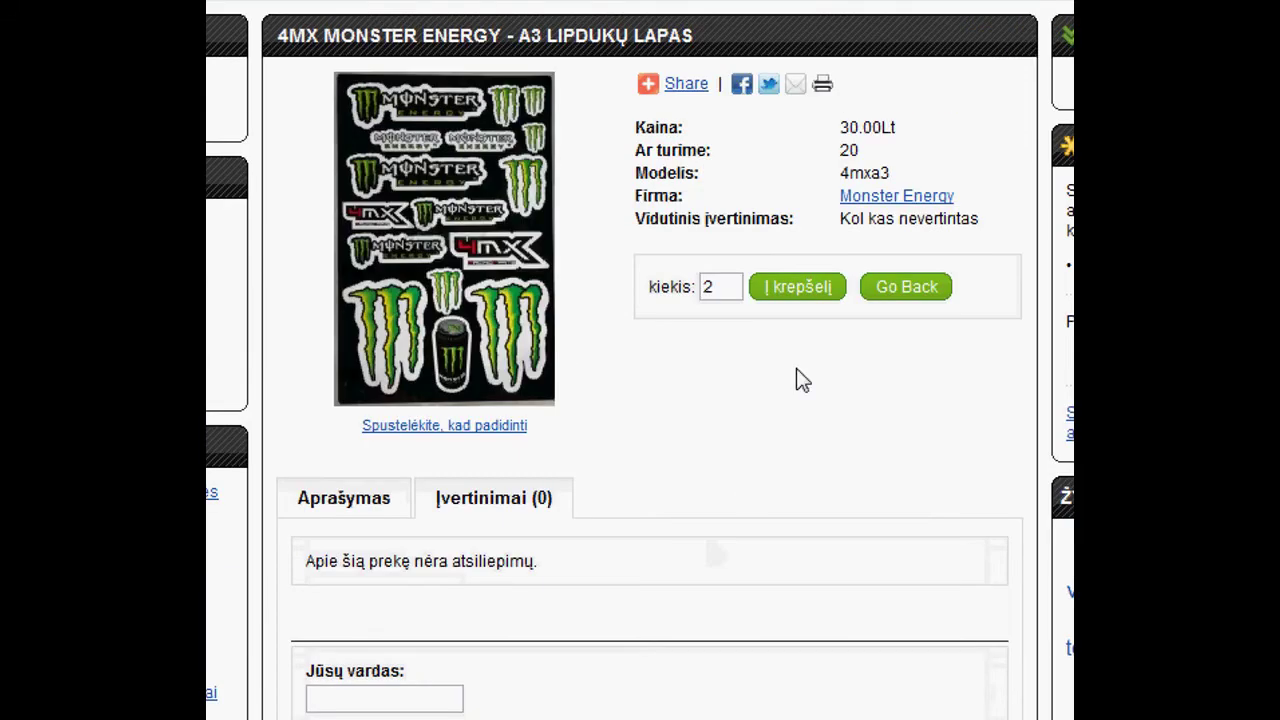
Add the two 4MX Monster Energy A3 sticker sheets to the cart and open the cart
click(809, 290)
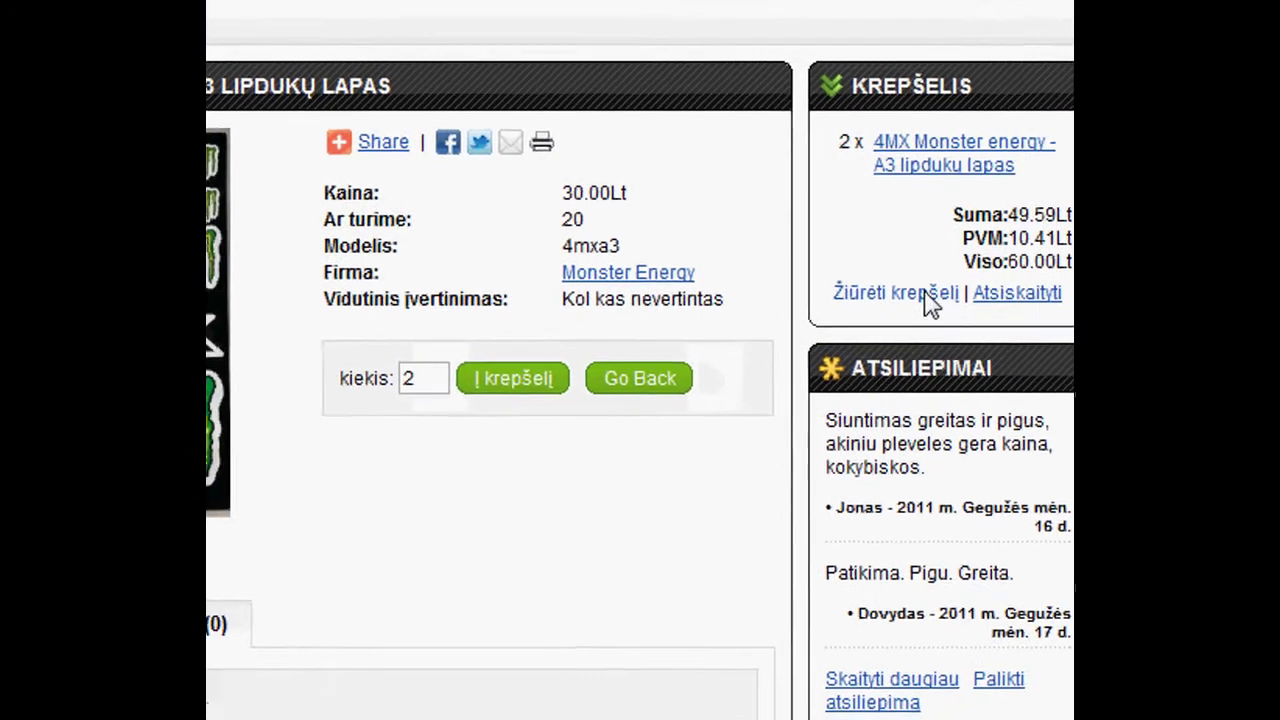
click(940, 285)
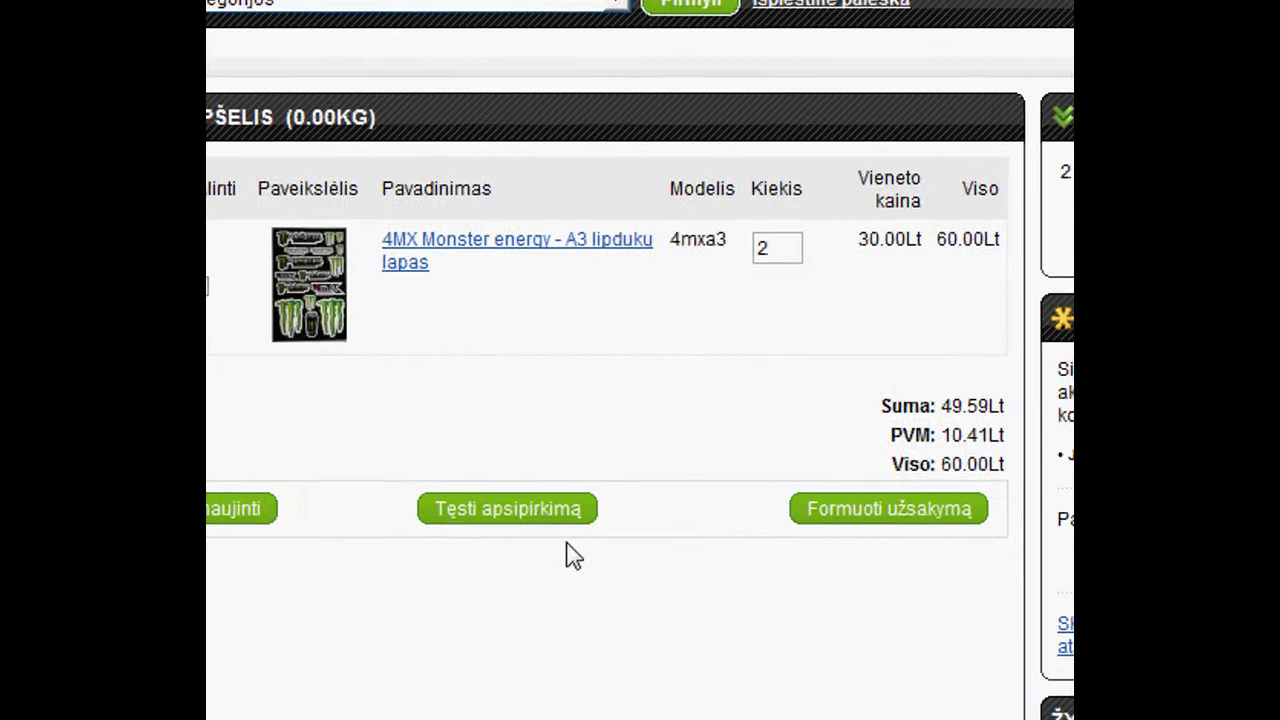
Set the sticker sheet quantity in the cart to 3 and update the cart
click(815, 232)
double_click(763, 263)
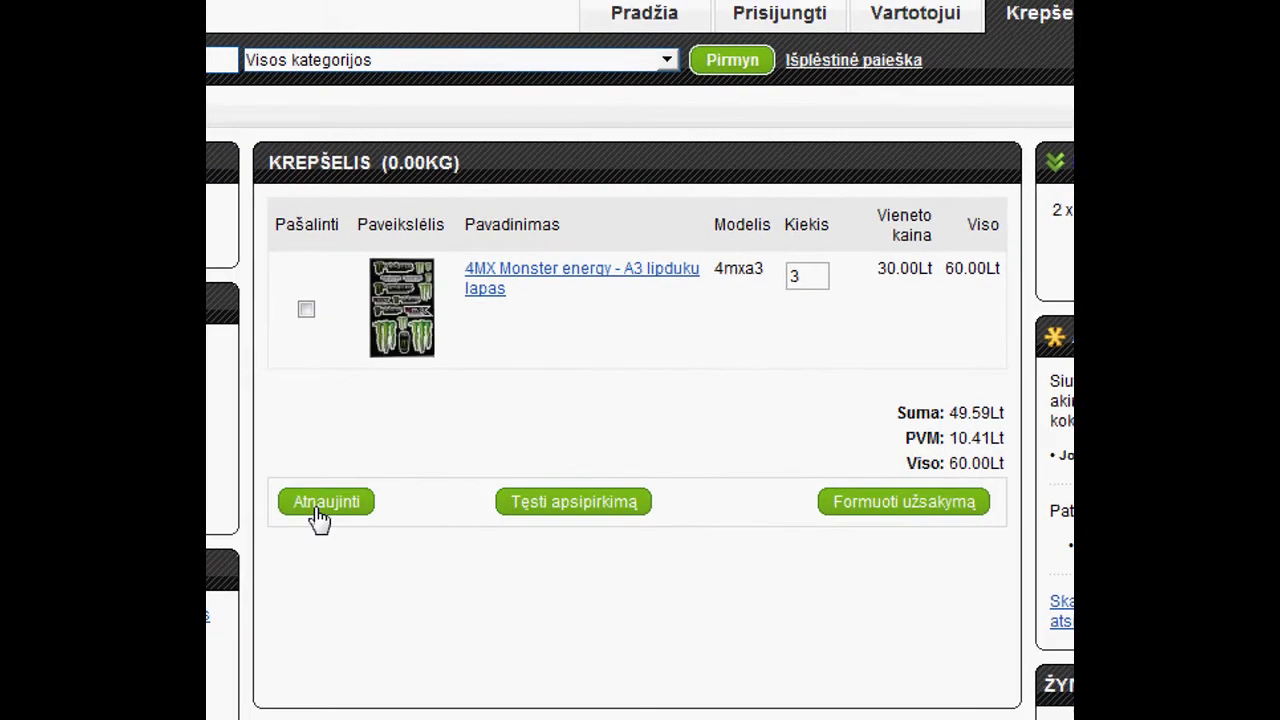
click(318, 503)
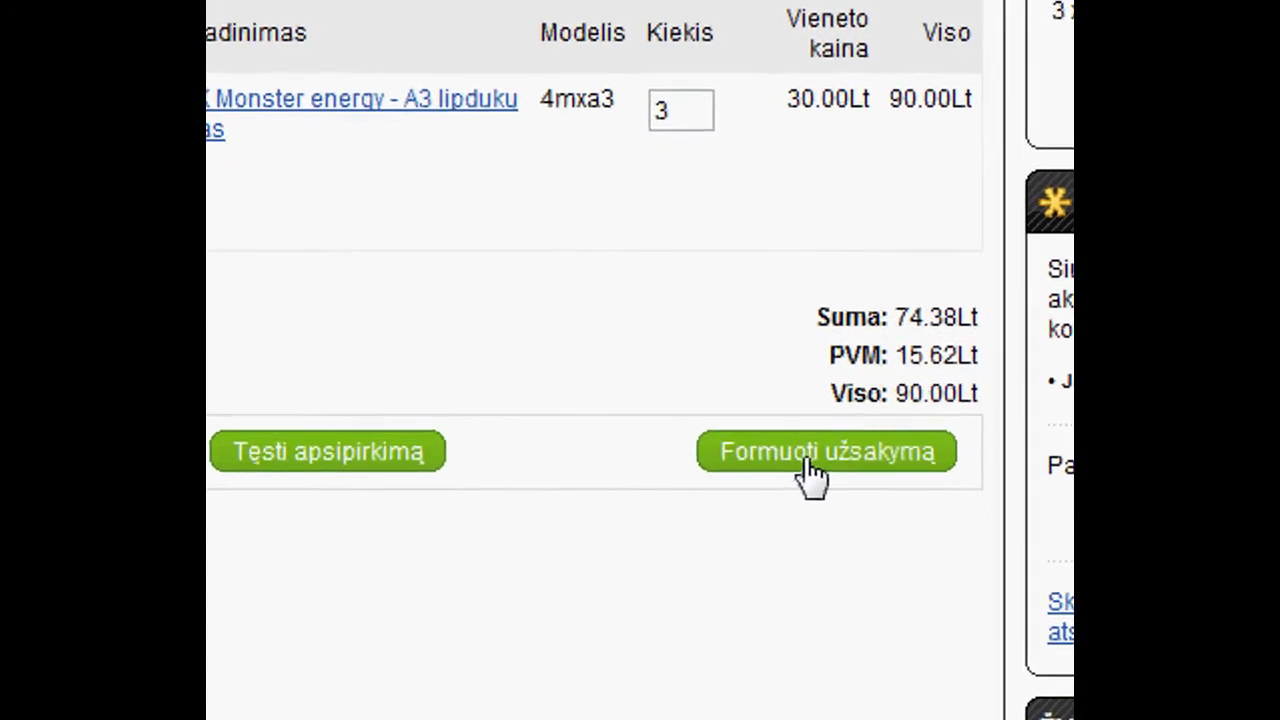
Proceed to checkout and continue as a guest with the "Atsikaityti kaip svečiui" option
click(810, 466)
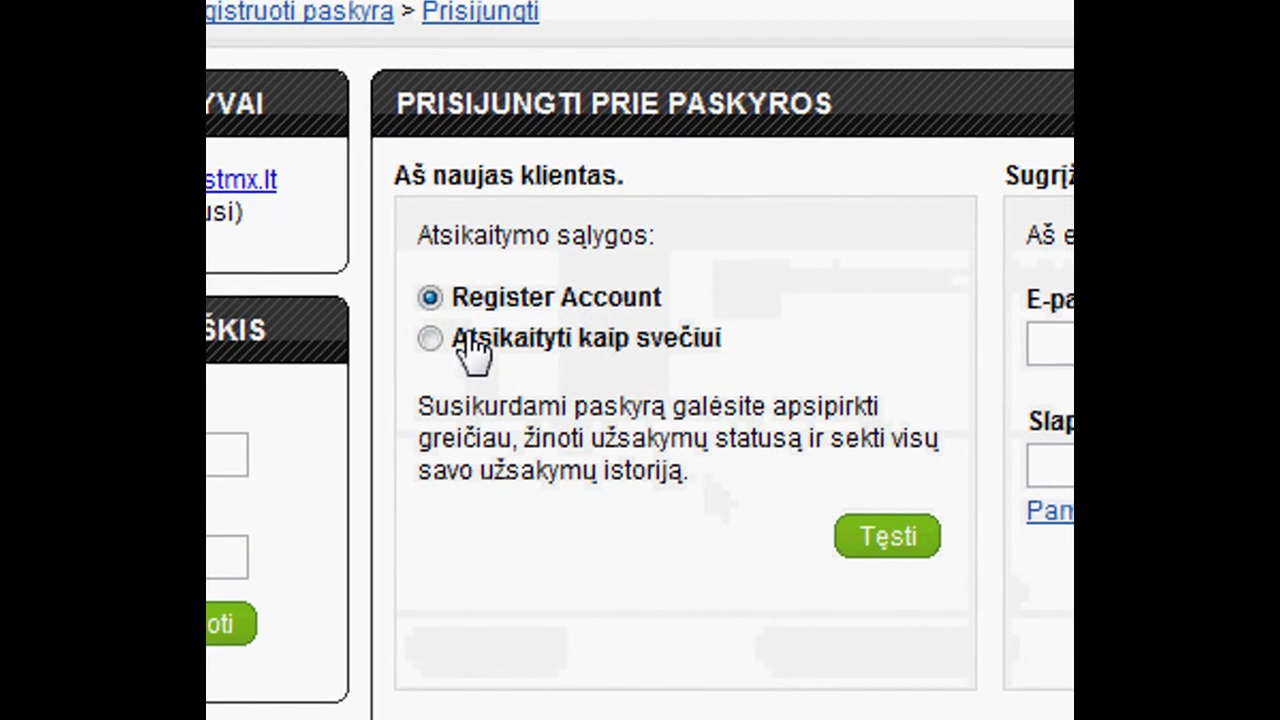
click(424, 339)
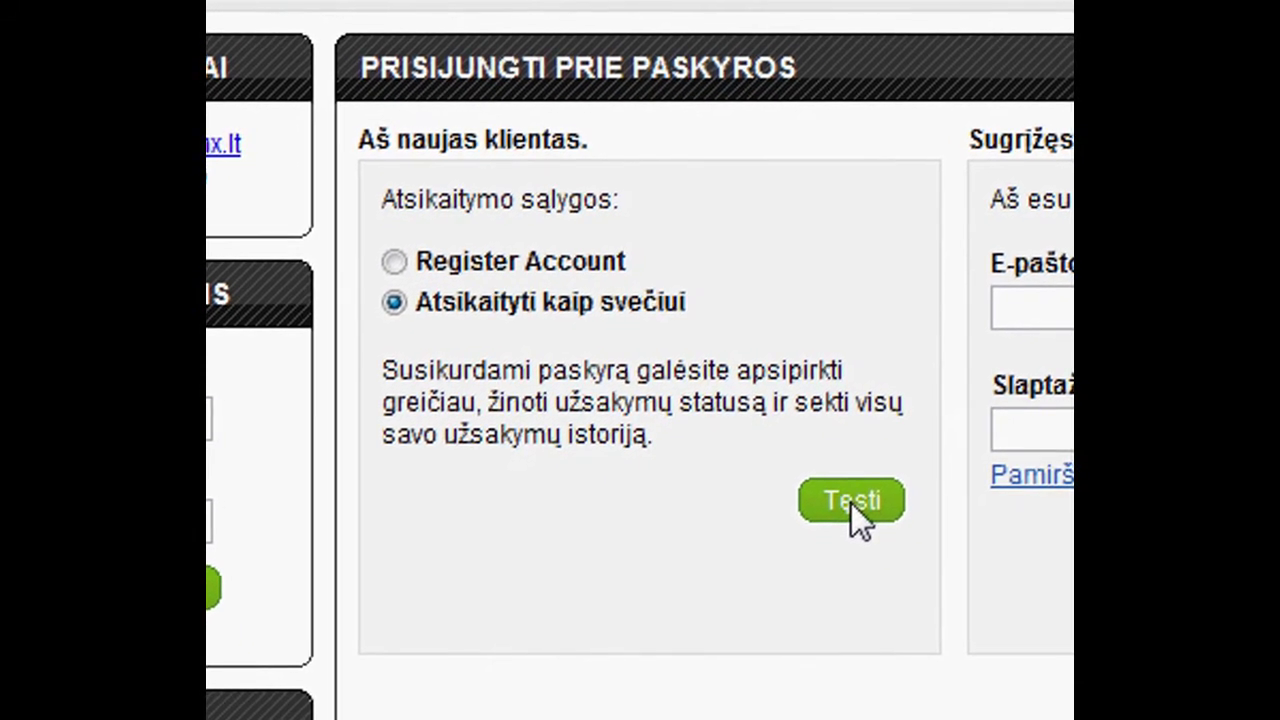
click(851, 503)
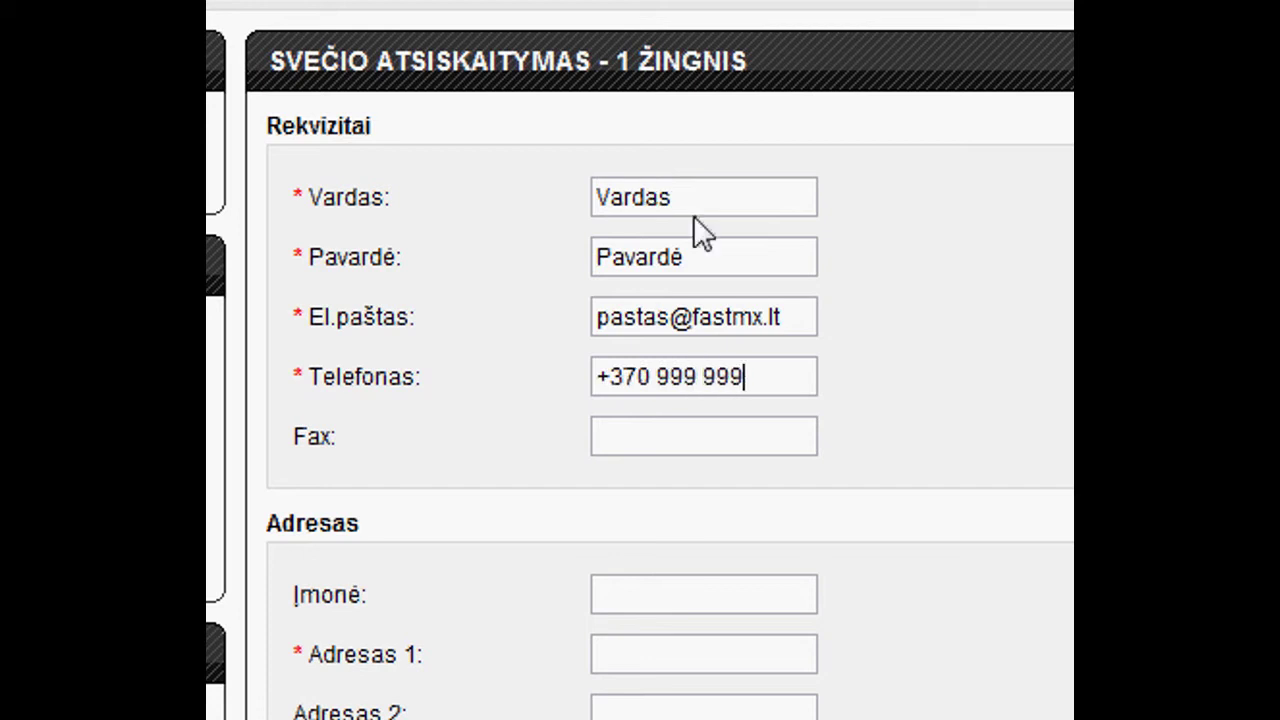
Fill in the customer's street address, city and postal code
click(688, 654)
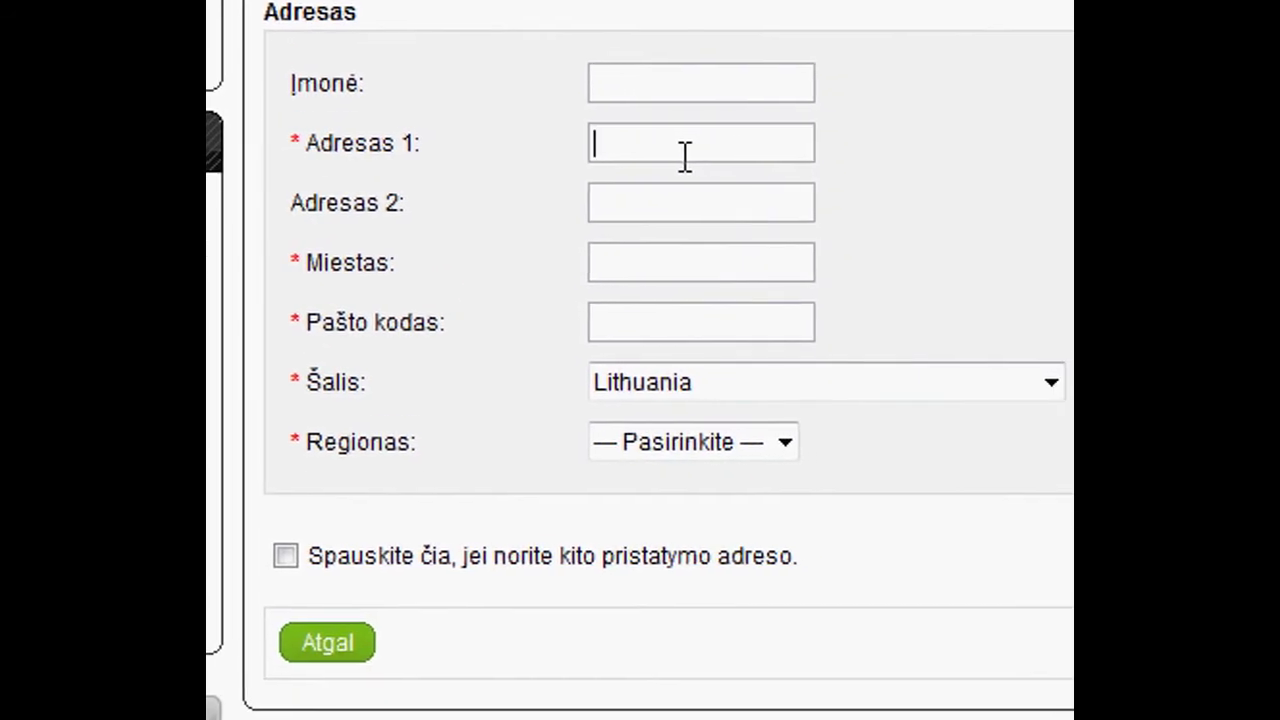
text(gatvė 55)
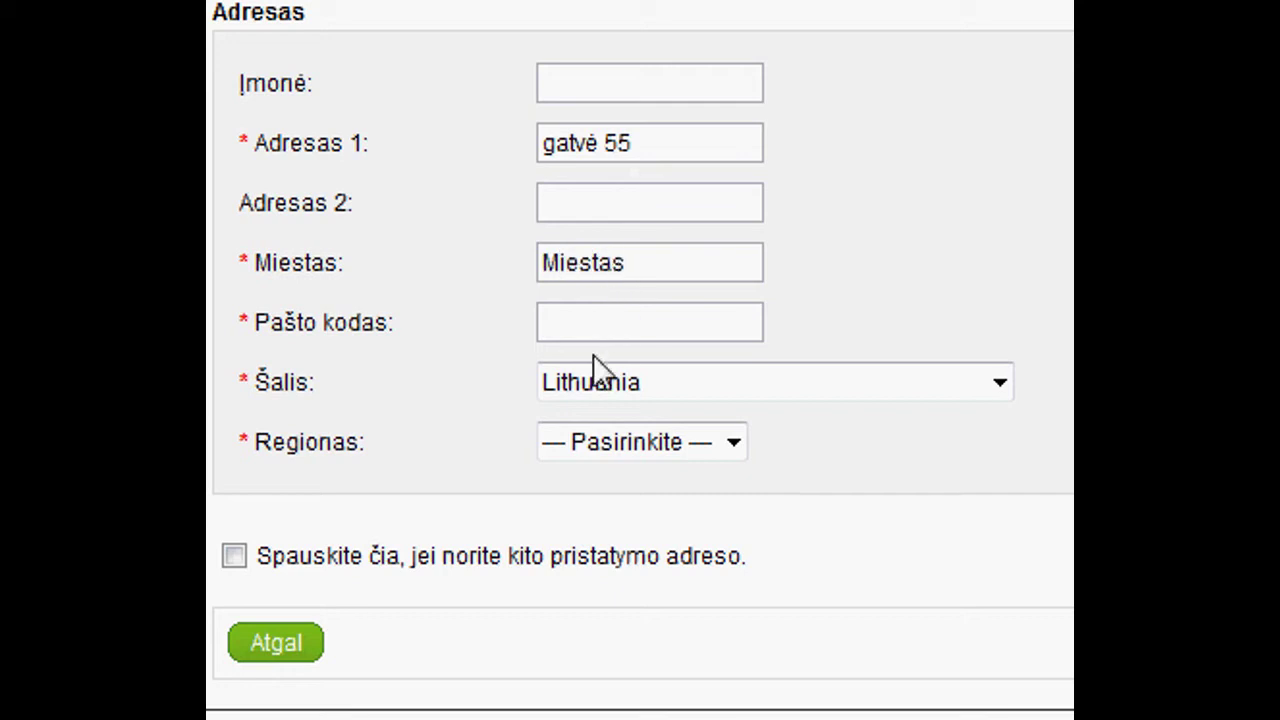
click(600, 323)
text(99999)
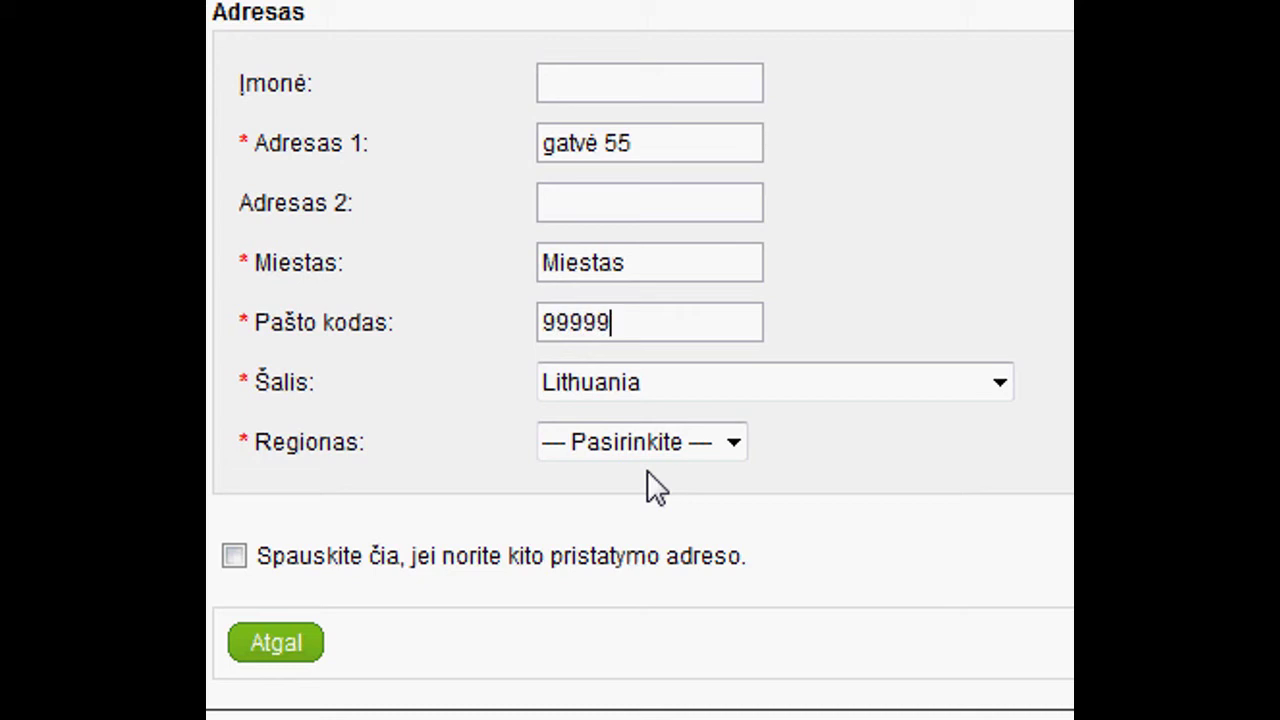
Choose Lithuania as the country and Vilnius as the region of the address
click(631, 378)
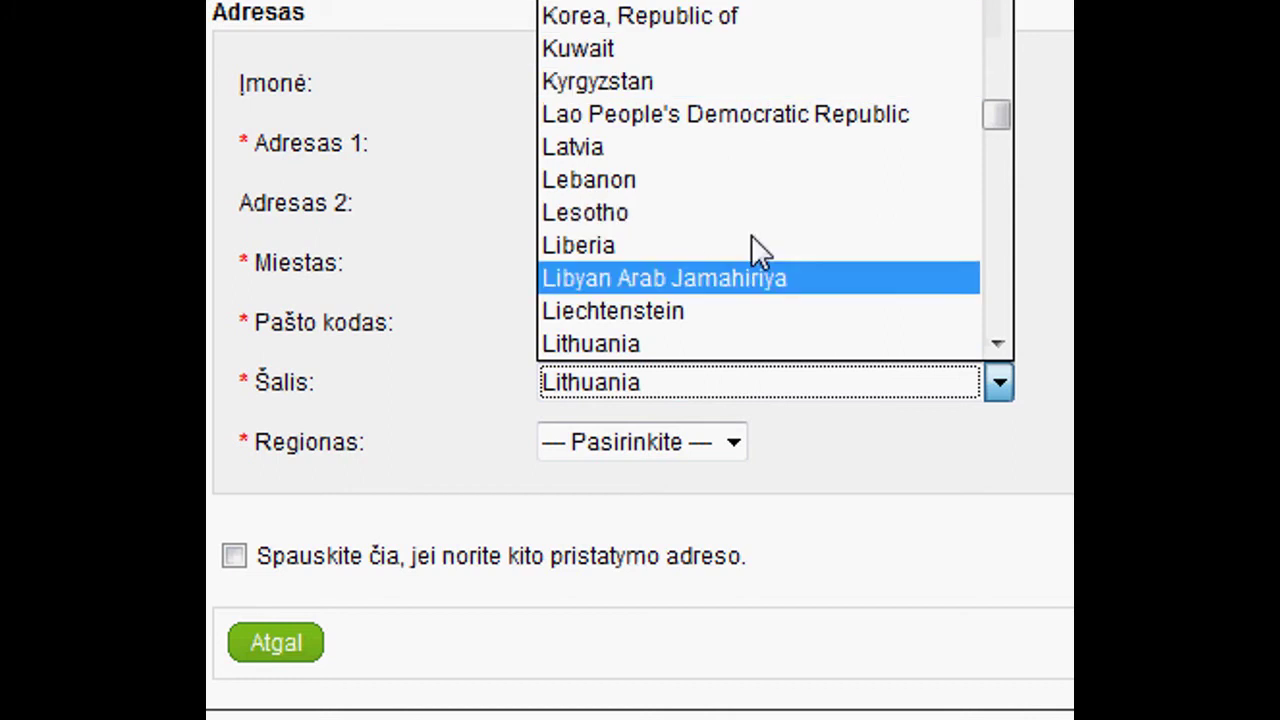
click(736, 345)
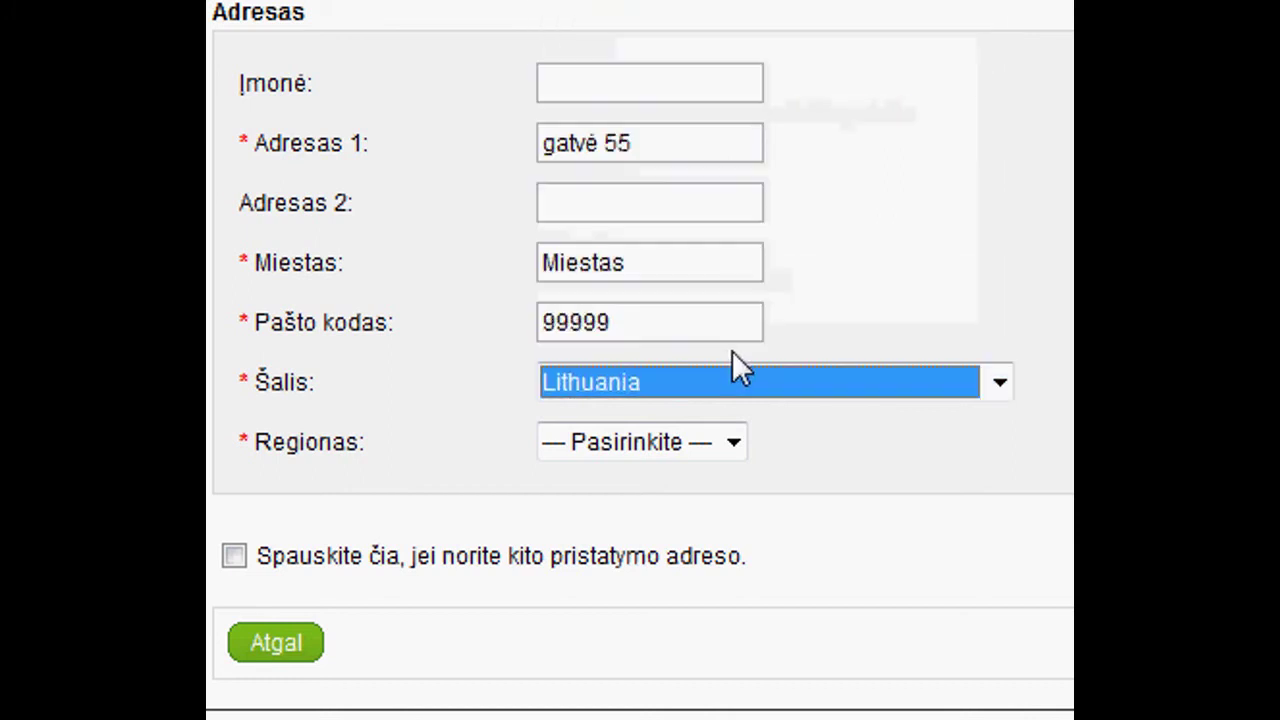
click(676, 442)
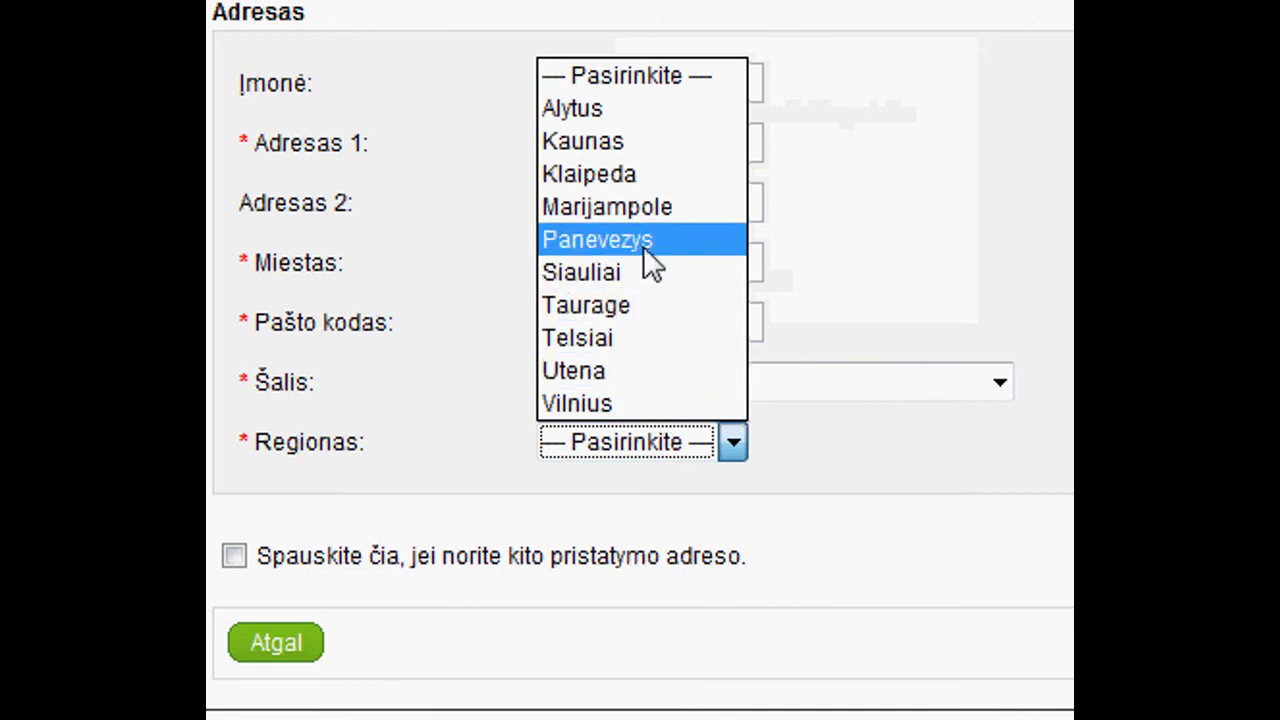
click(600, 404)
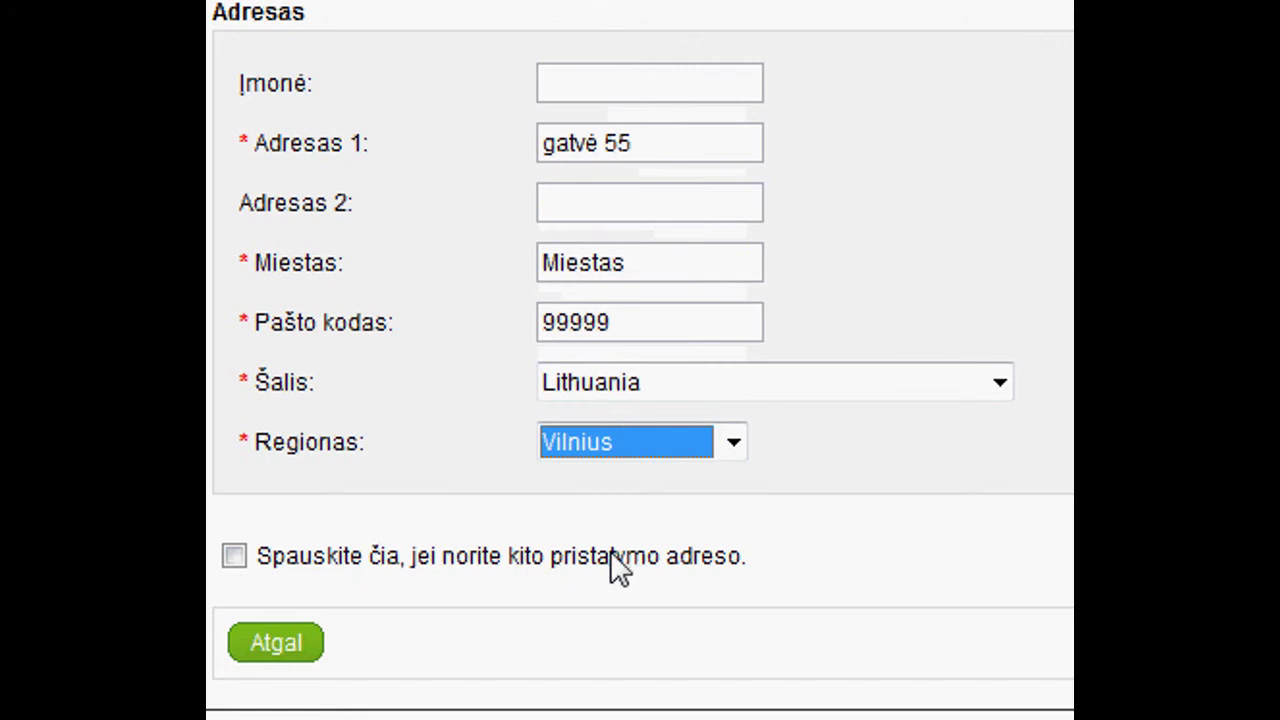
Enable the separate delivery address option, look over its extra fields, and disable the option again
scroll(610, 550, down, 2)
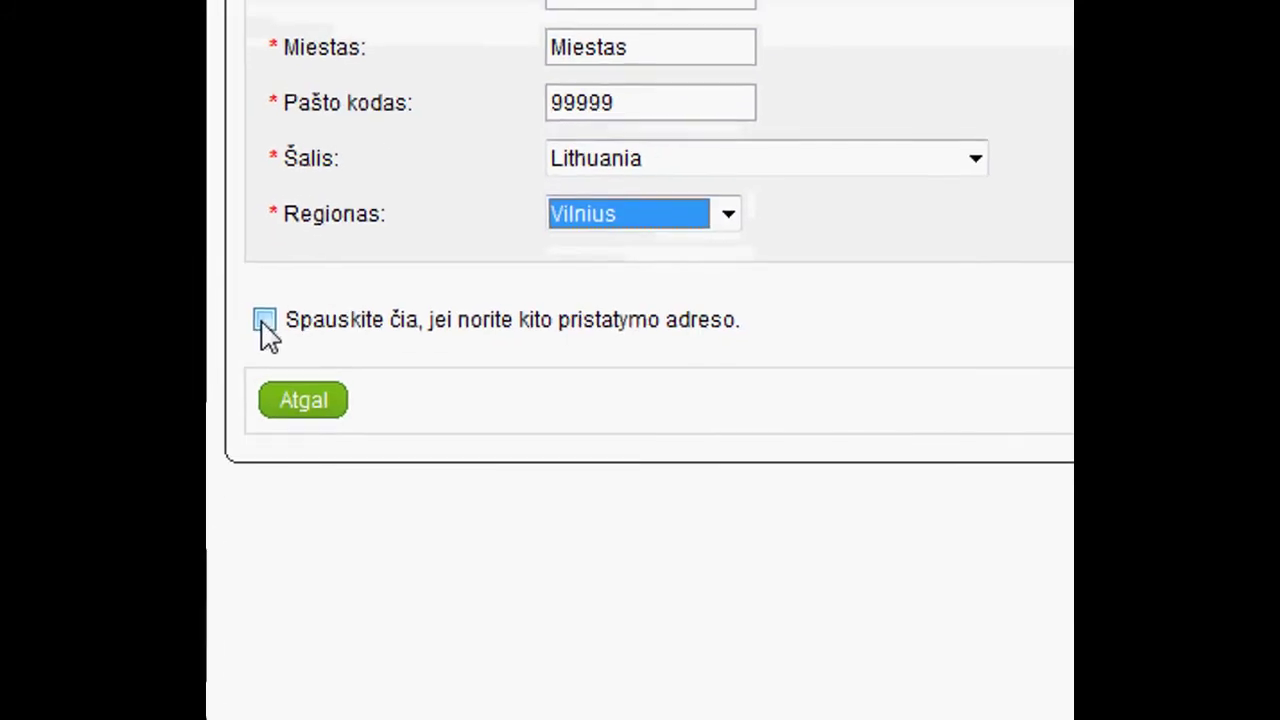
click(232, 323)
scroll(517, 300, down, 4)
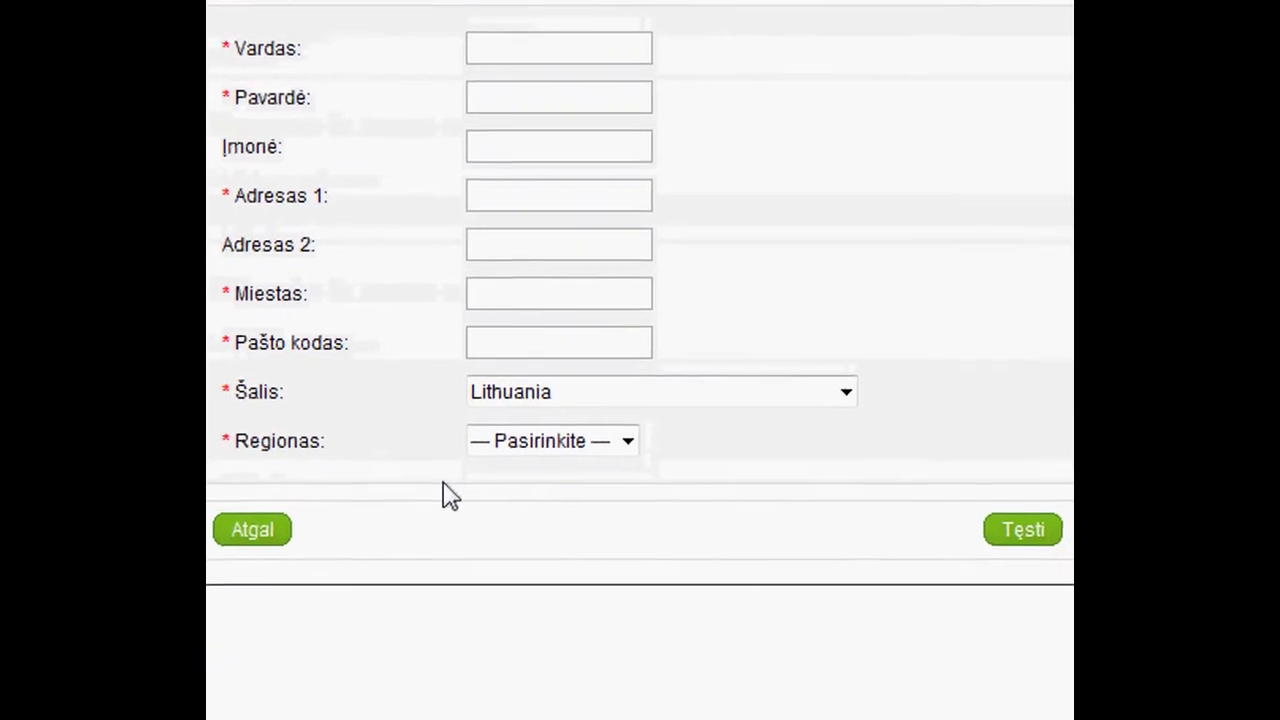
scroll(425, 485, up, 4)
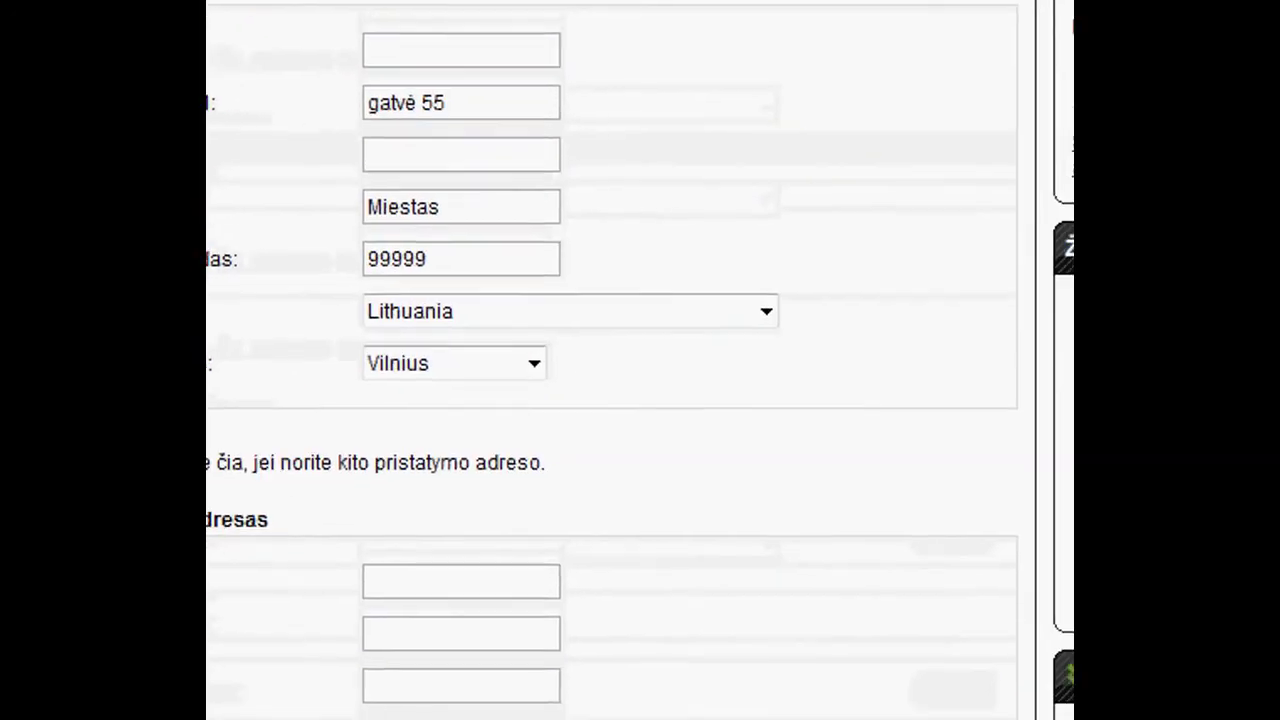
click(604, 463)
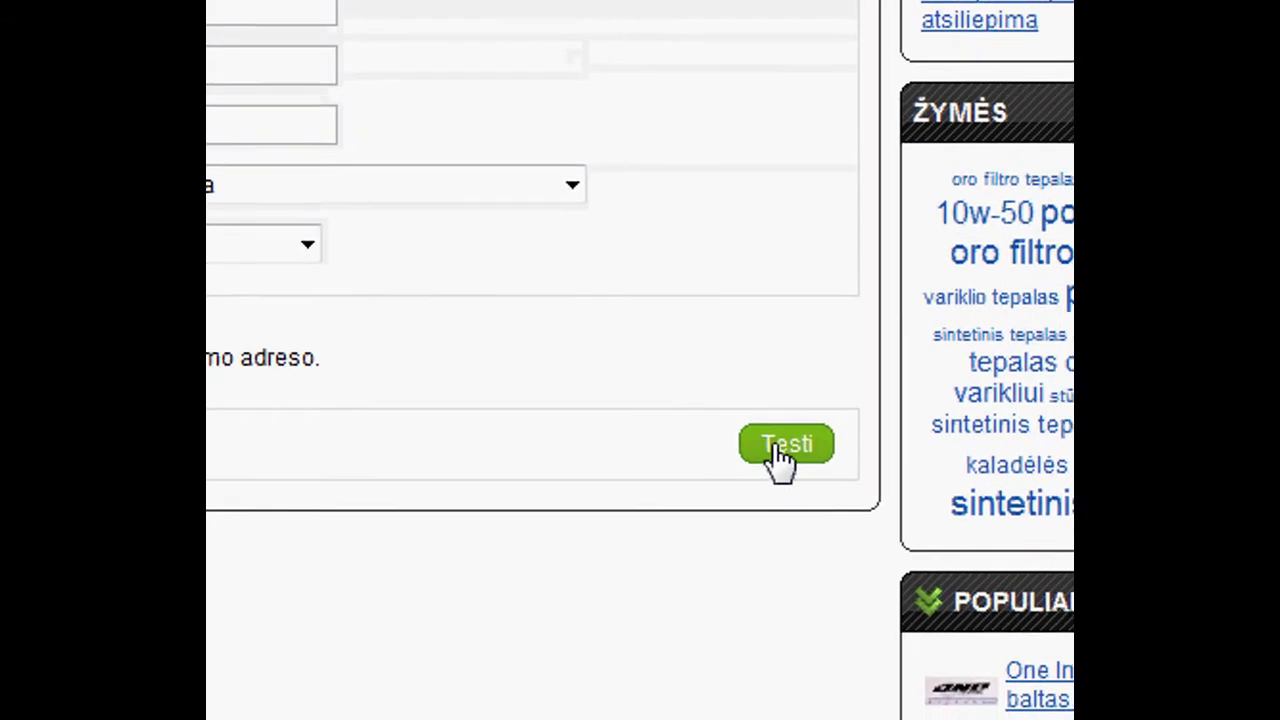
Submit the guest details and choose postal delivery (Siuntimas paštu) as the delivery method
click(806, 470)
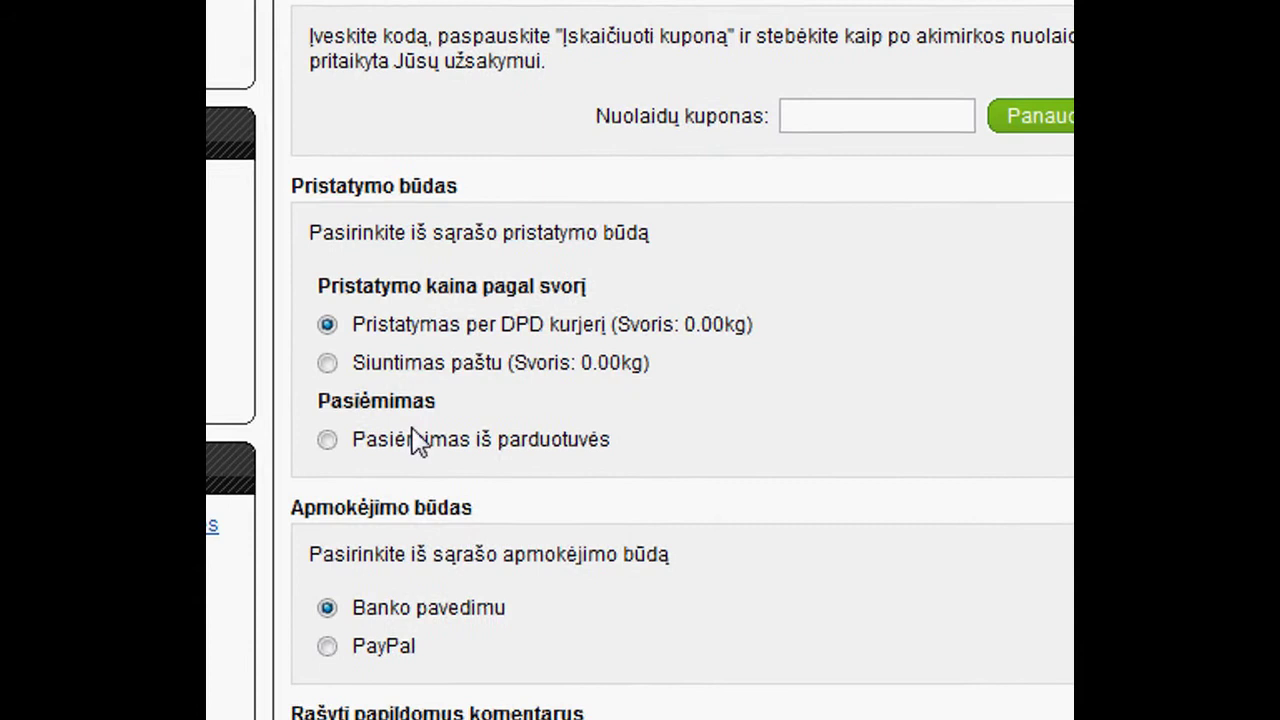
click(334, 367)
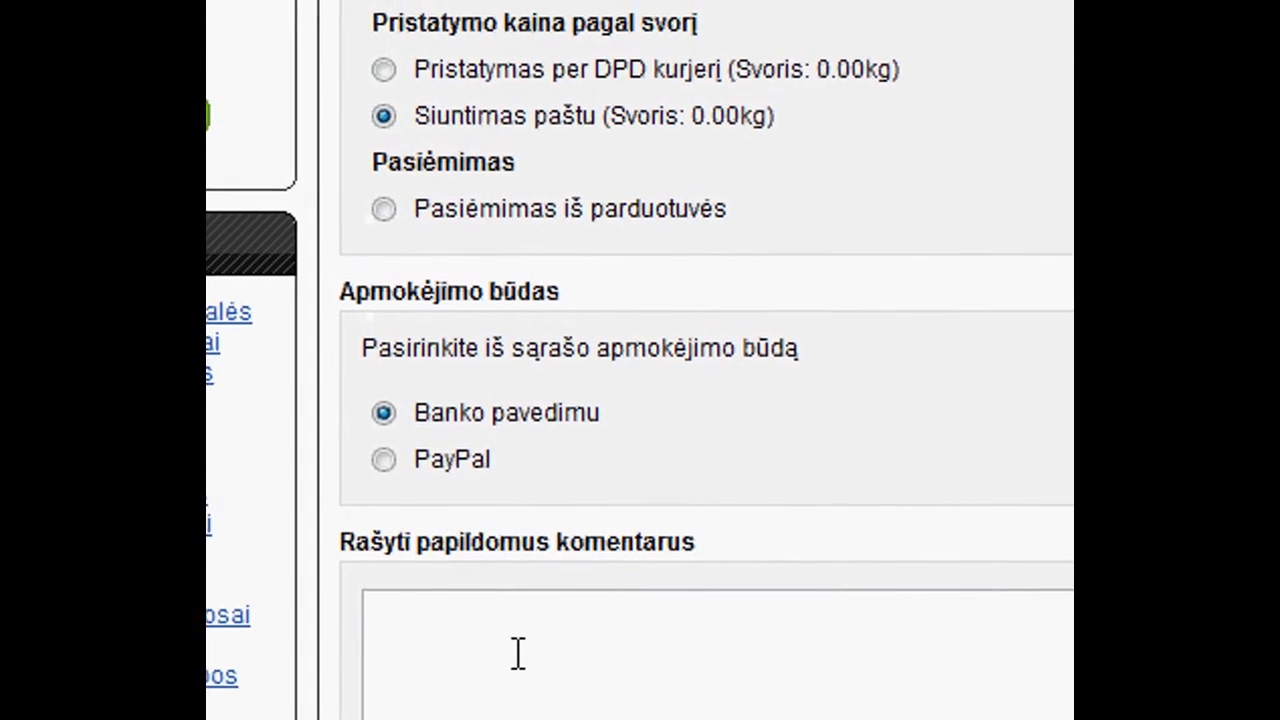
Add the order comment "Prašyčiau informuoti kai siunta bus išsiūsta."
click(522, 648)
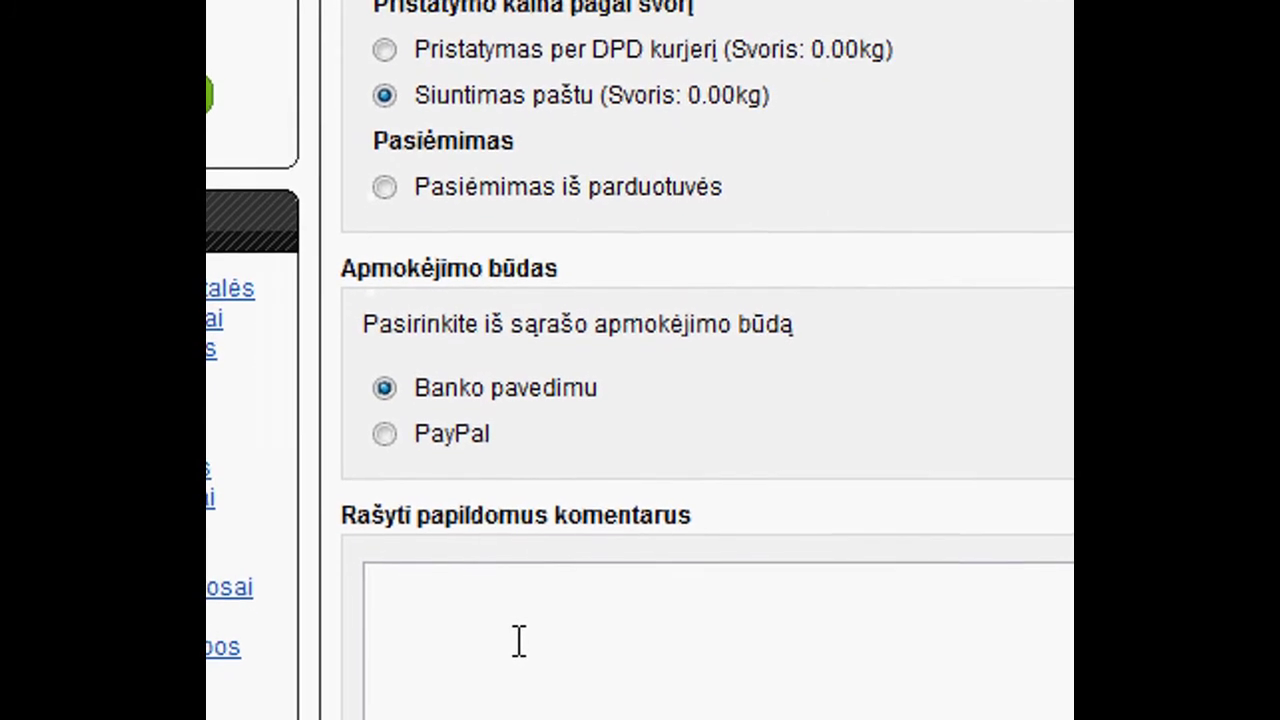
scroll(509, 642, down, 5)
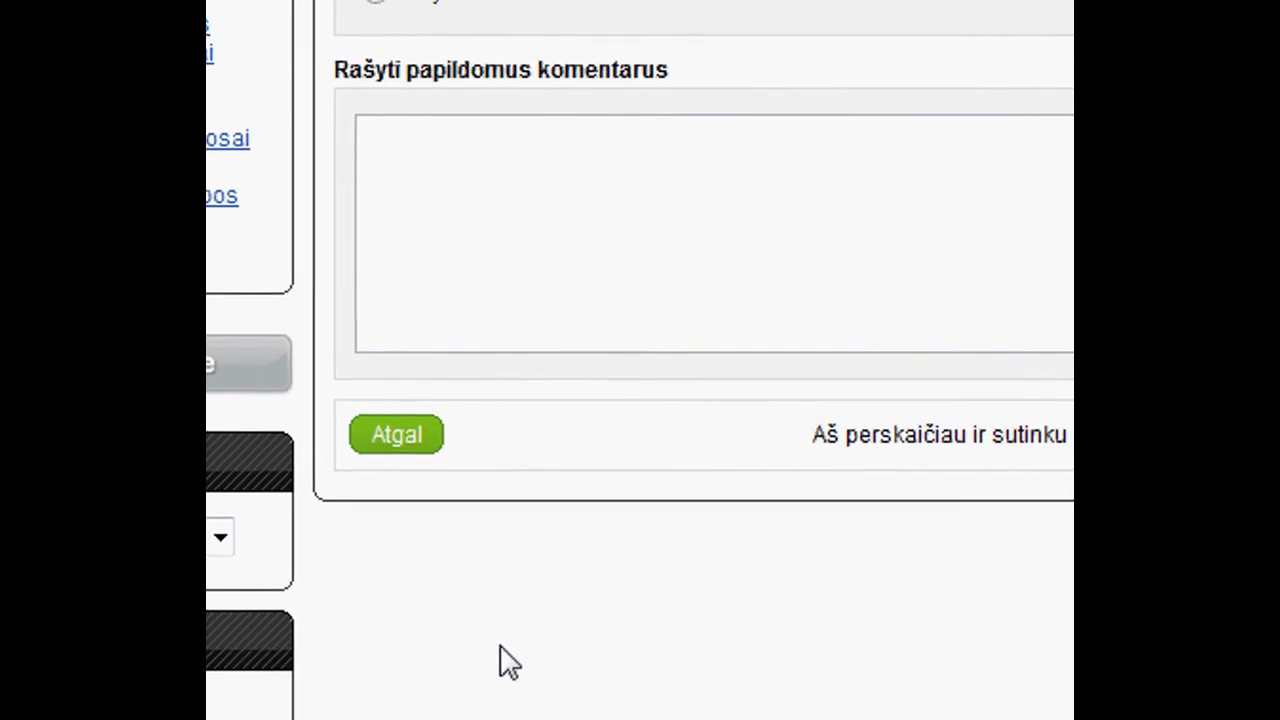
text(Prašy)
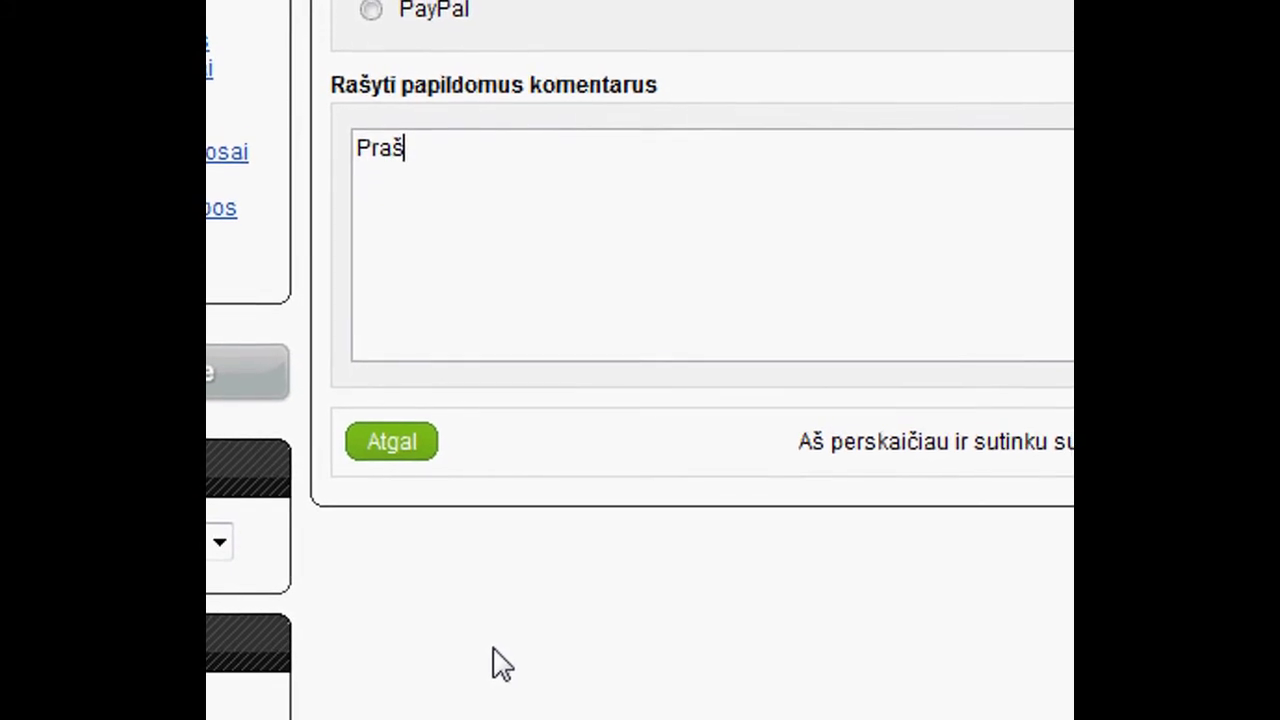
text(čiau informuoti kai siunta bus)
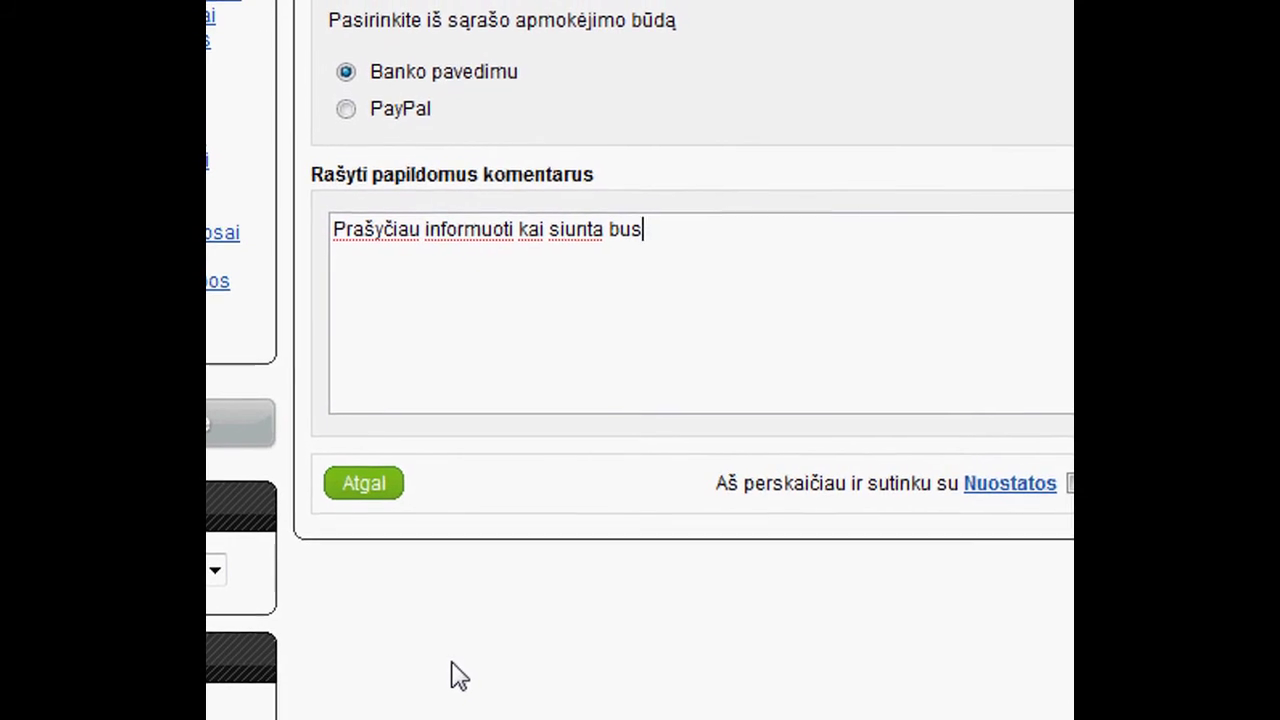
text(šsiūsta)
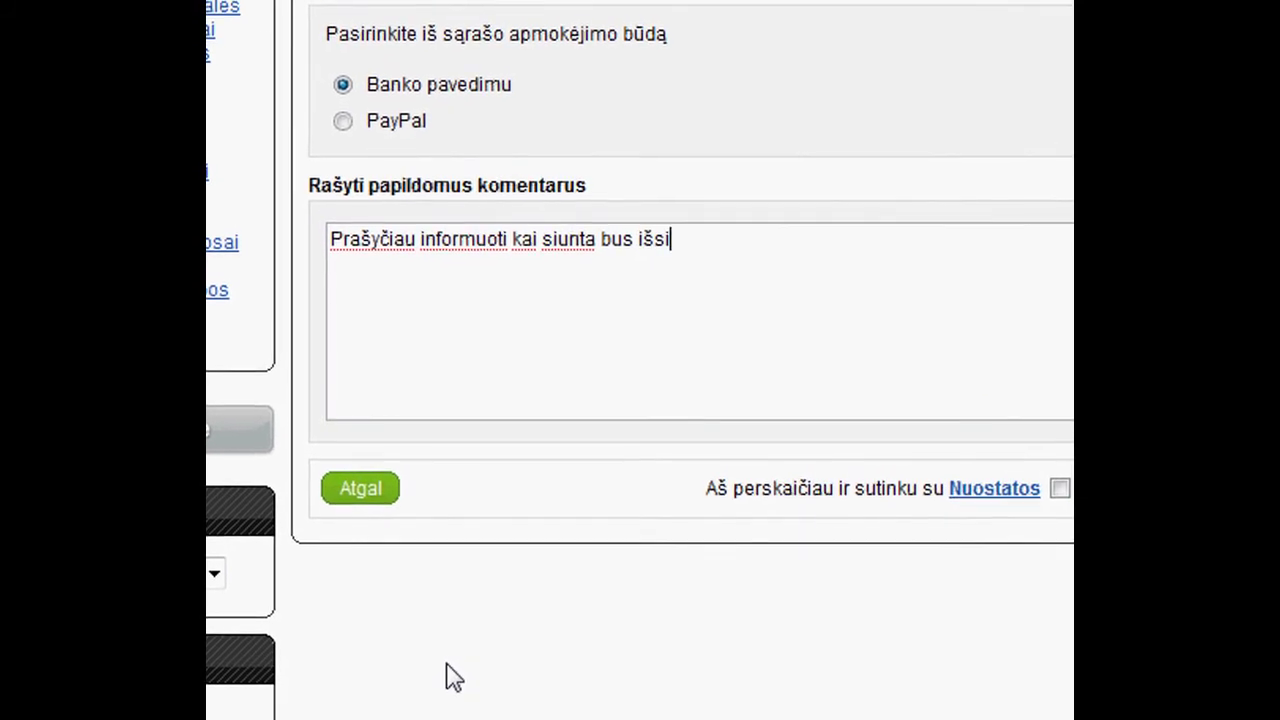
text(.)
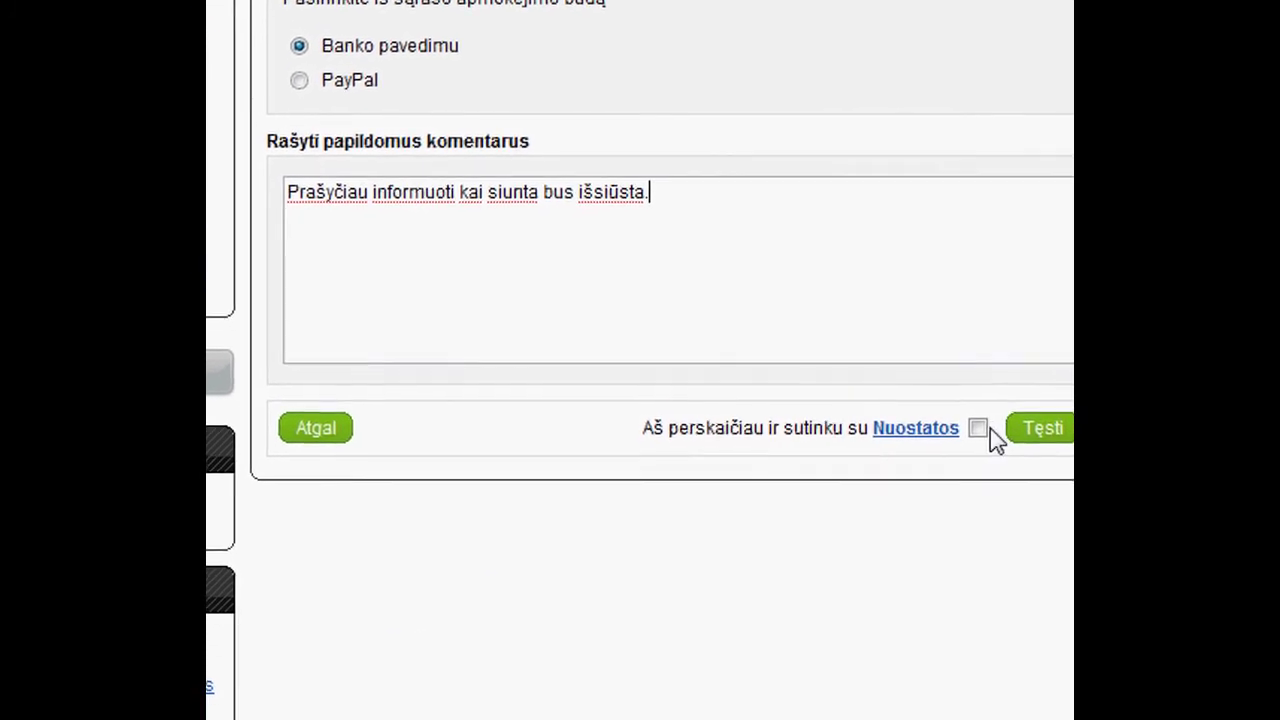
Agree to the shop's terms (Nuostatos) and continue to the order confirmation page
click(966, 417)
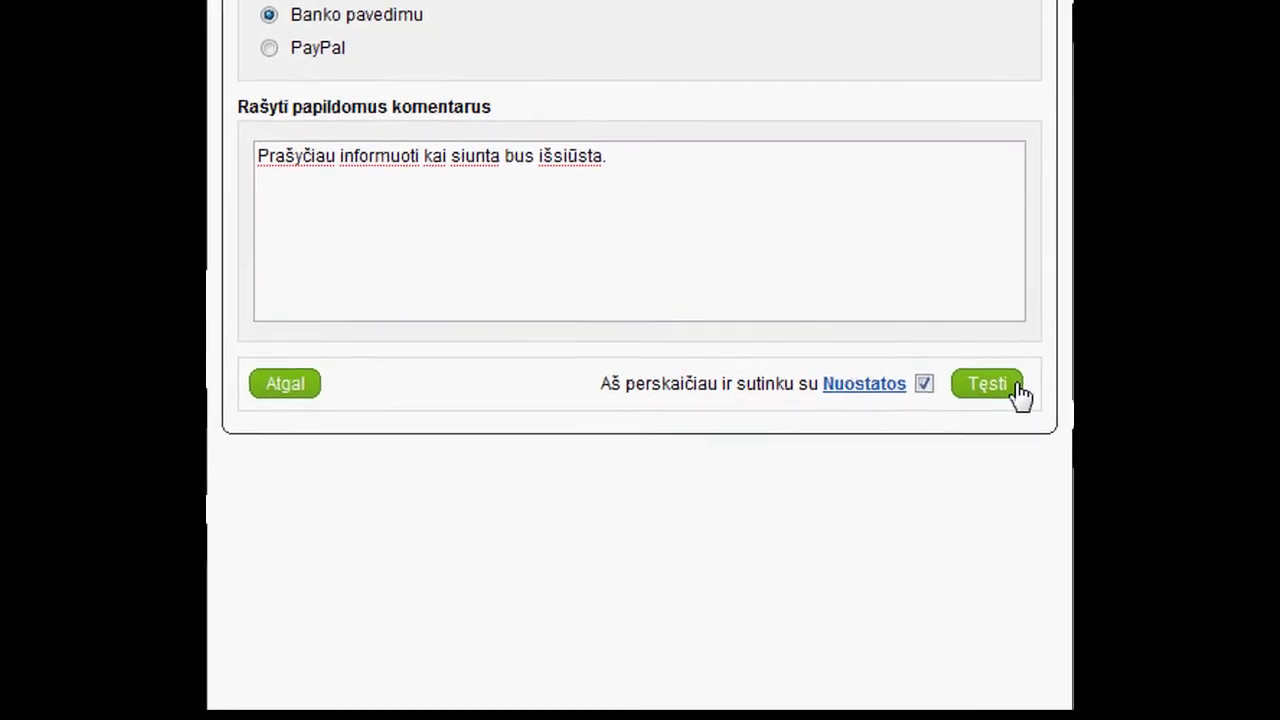
click(1000, 376)
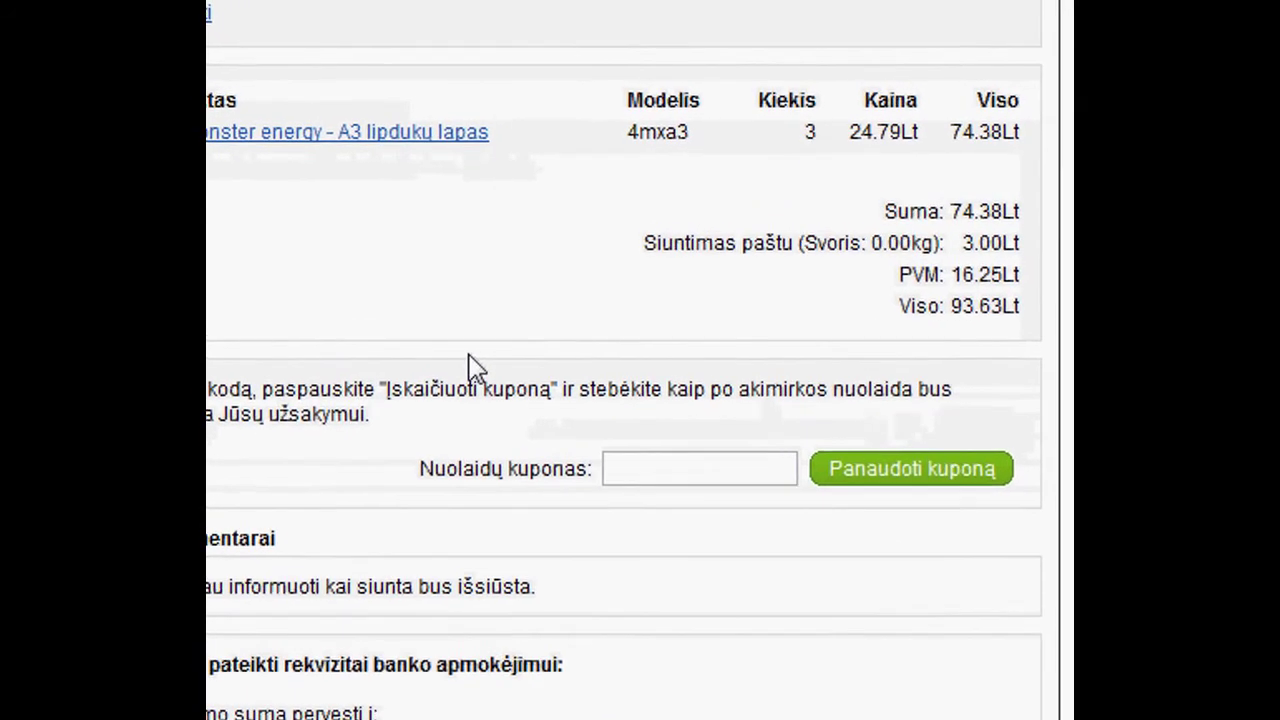
Enter the sample text "nuolaidos kodas" as the discount coupon and clear it again without applying it
scroll(470, 365, down, 3)
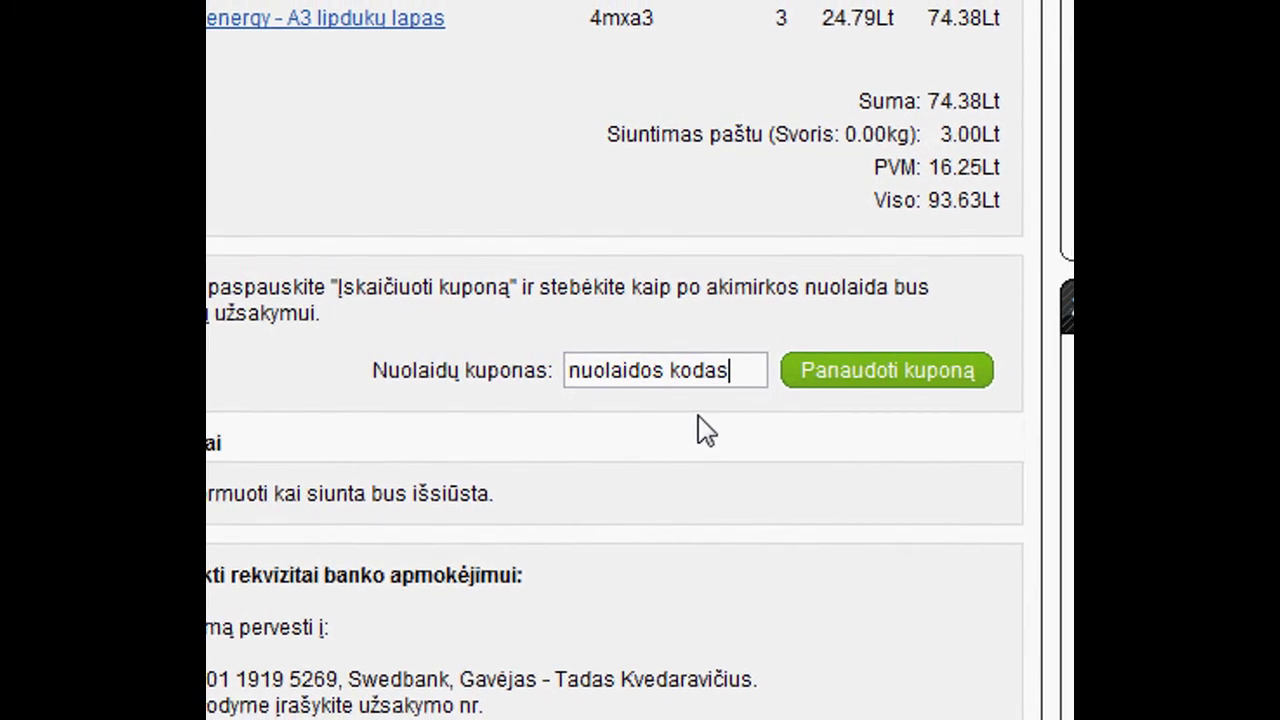
triple_click(734, 372)
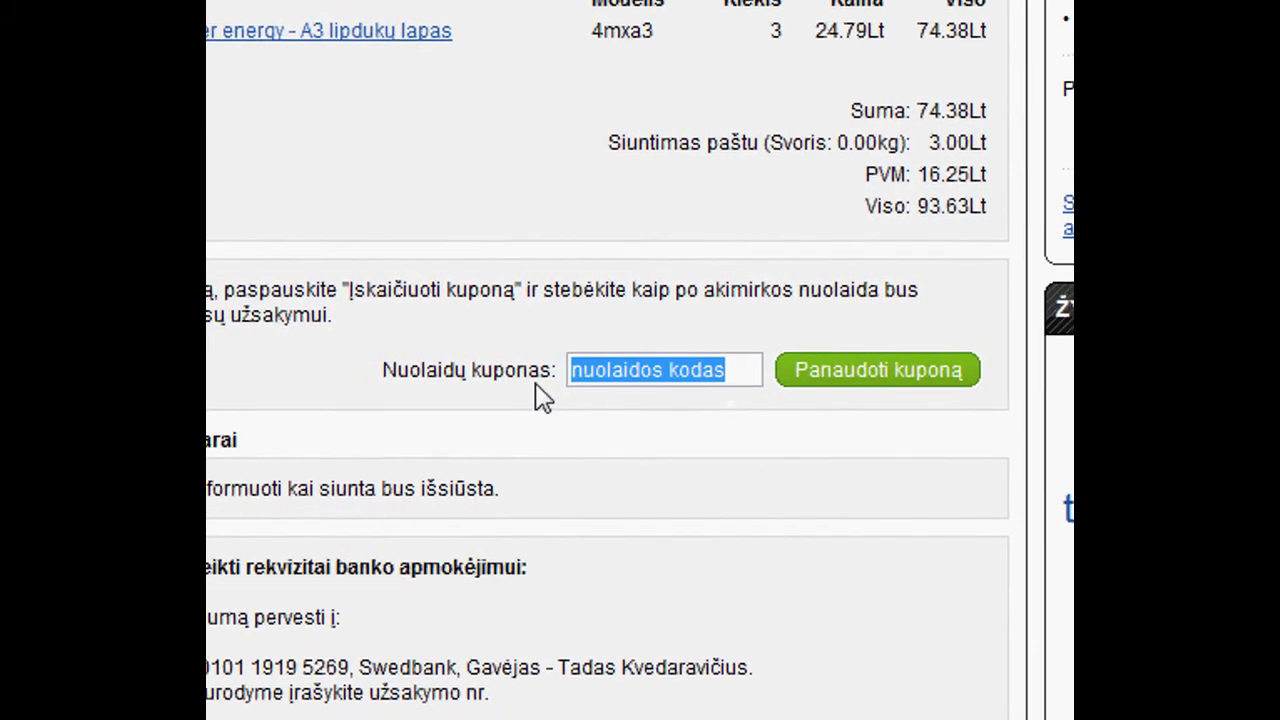
key(BackSpace)
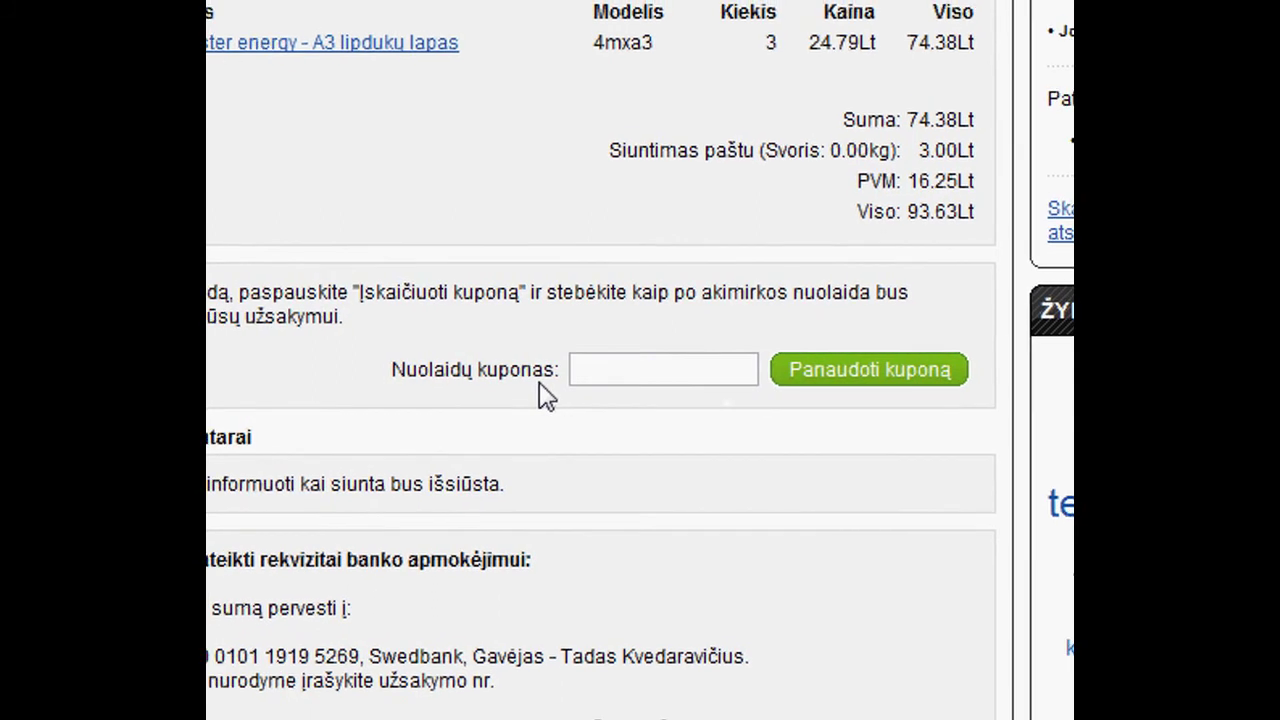
Review the bank transfer payment instructions and confirm the order
scroll(545, 475, down, 2)
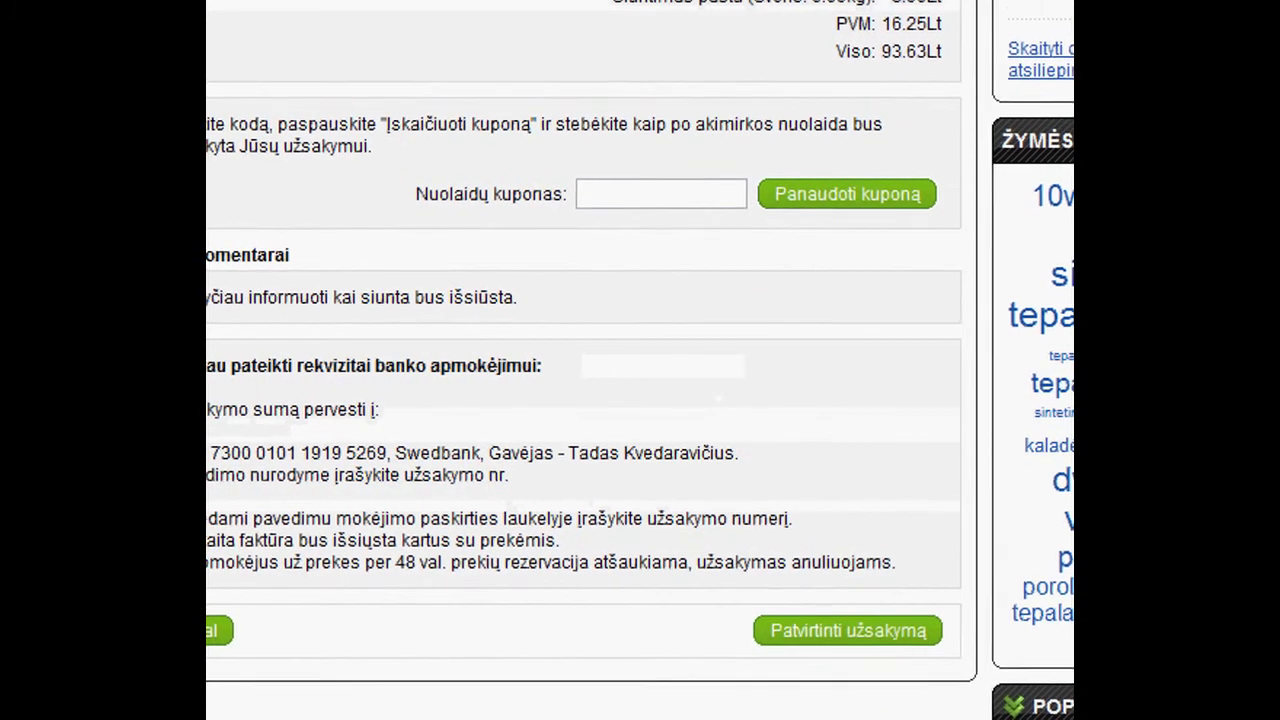
drag(207, 410, 909, 567)
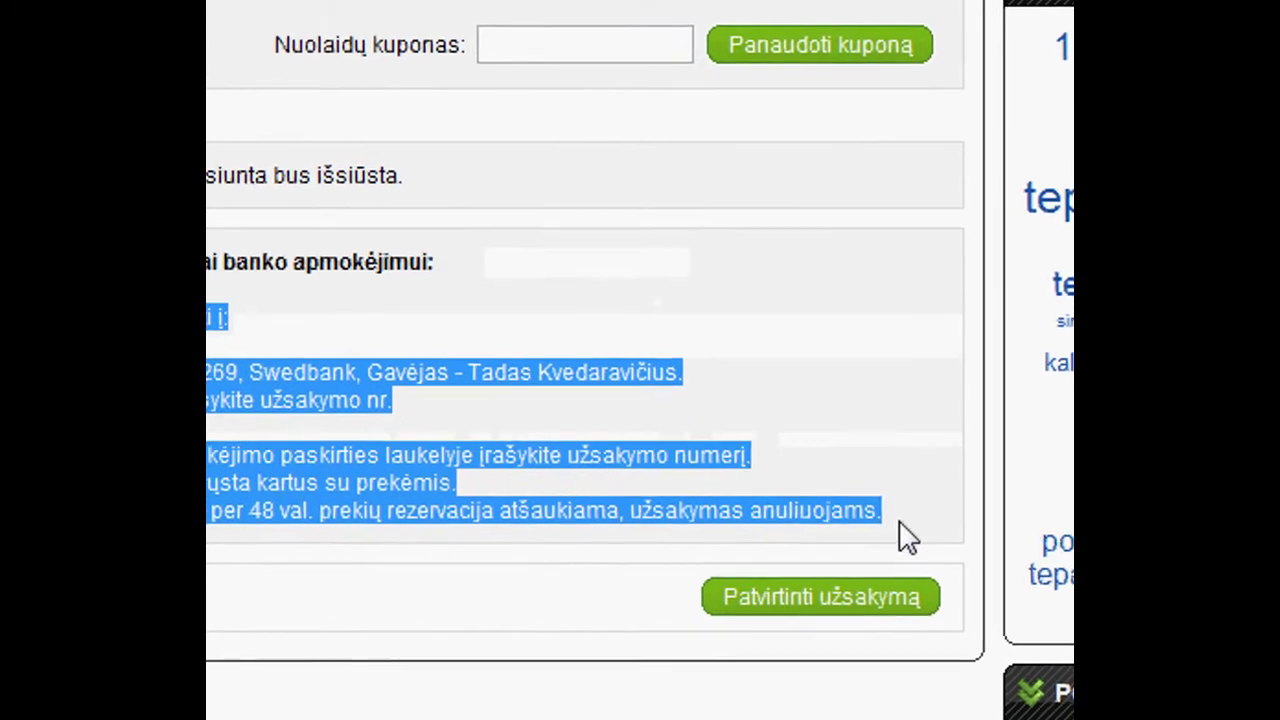
click(907, 538)
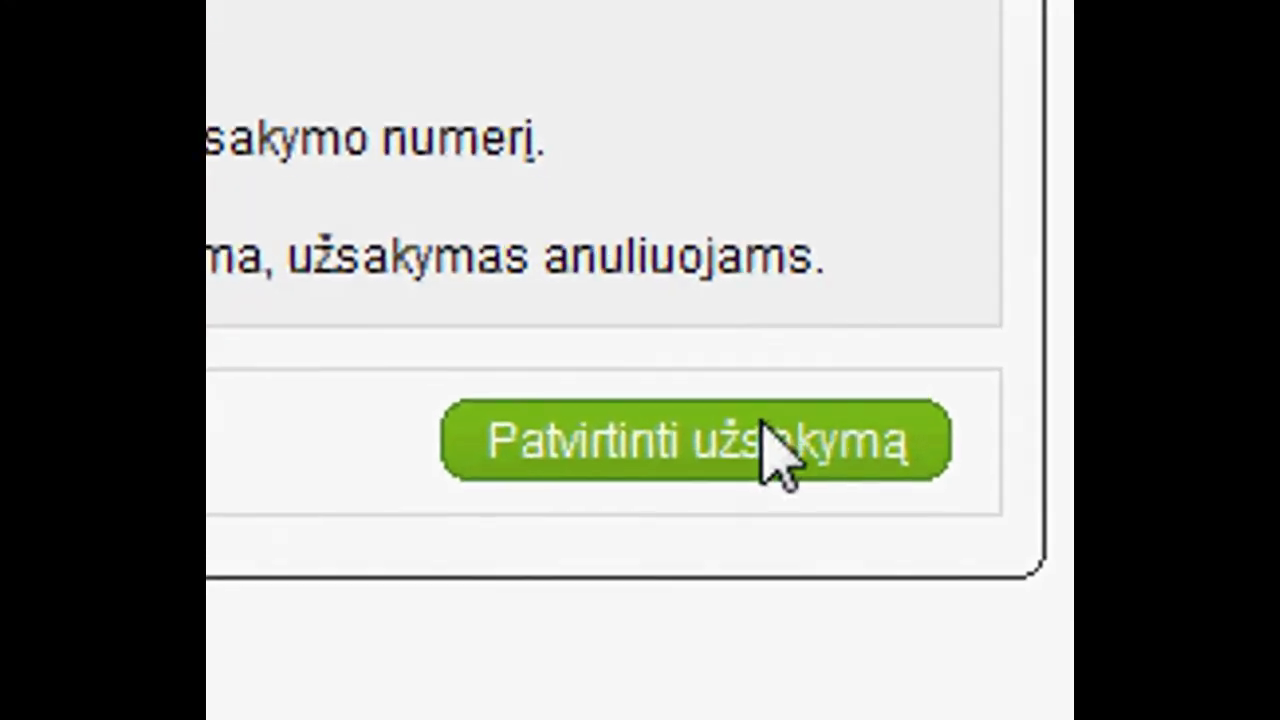
click(777, 455)
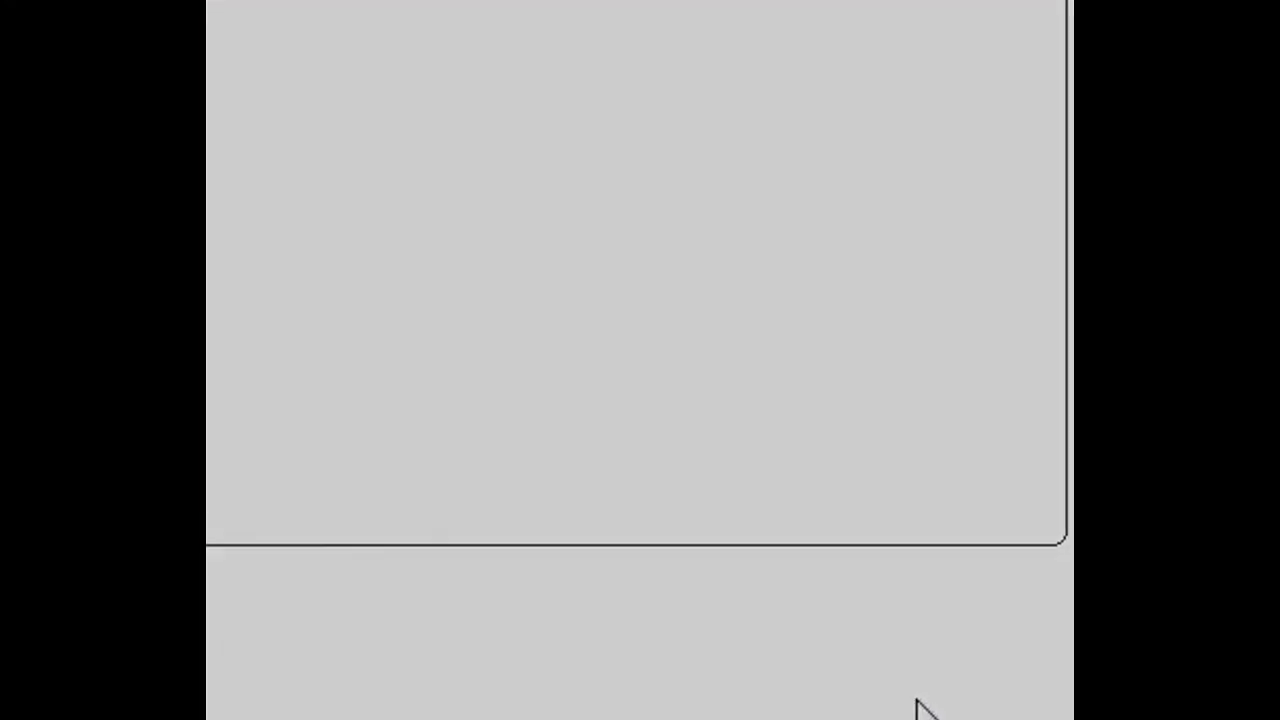